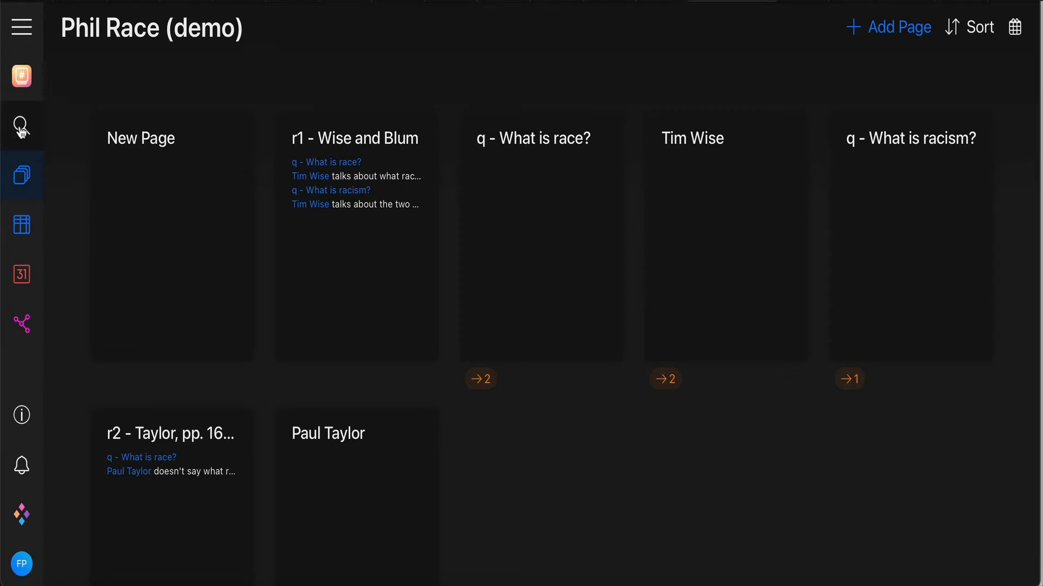
Step: Clear the leftover r1 search and dismiss the page search panel
click(22, 129)
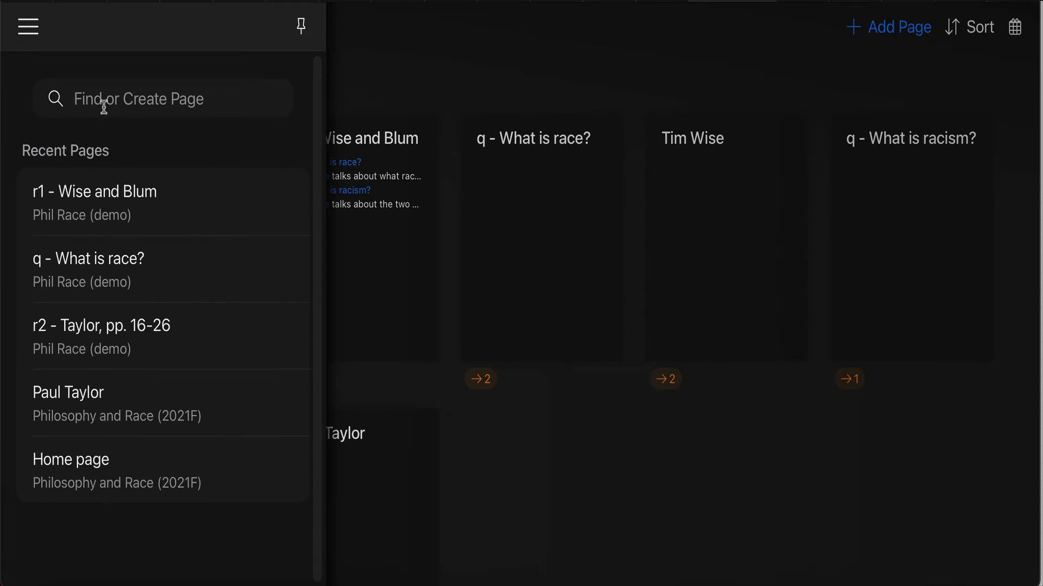
text(r1)
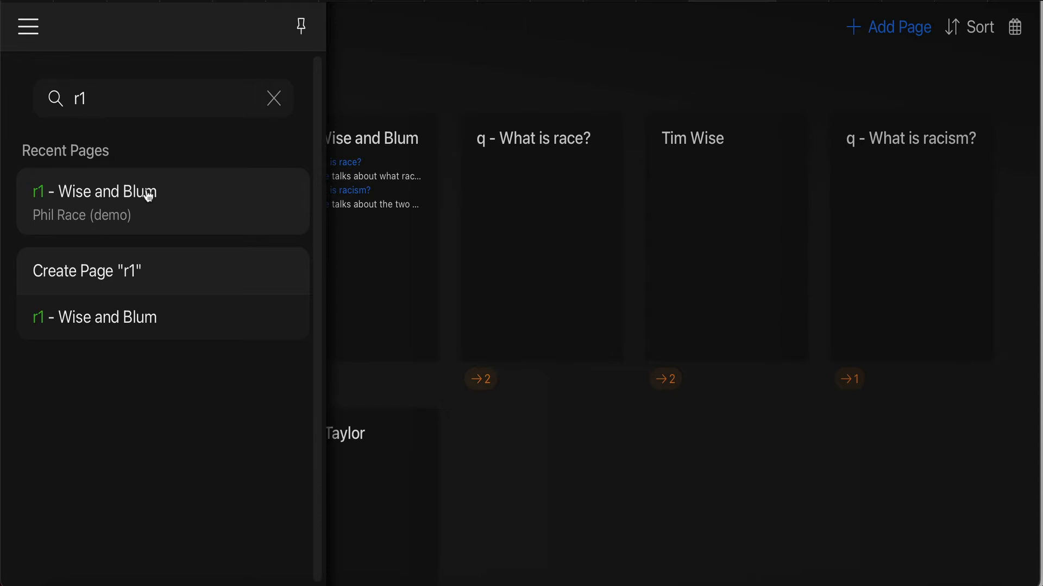
click(274, 98)
click(347, 79)
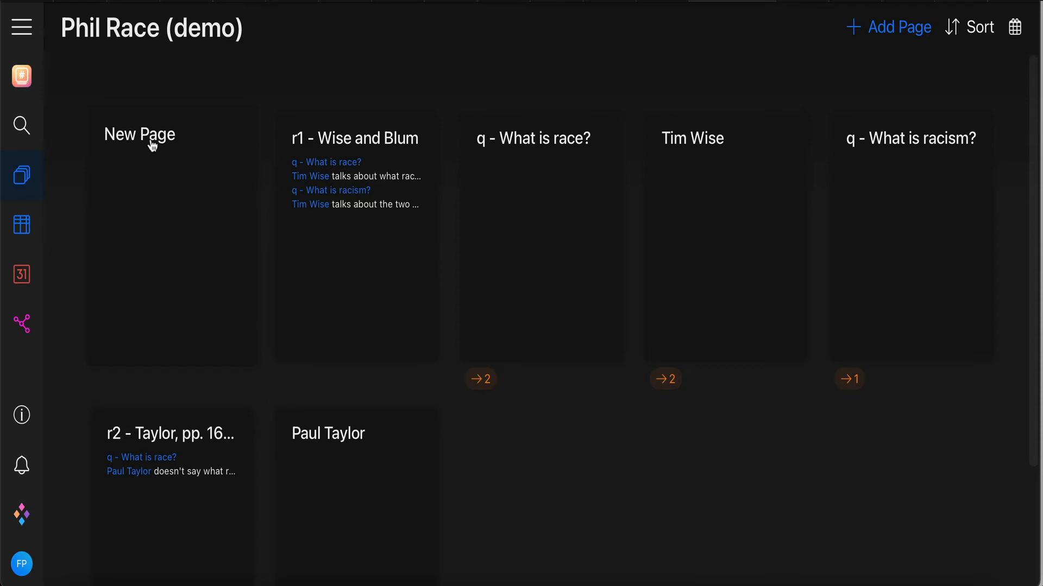
Step: Rename the New Page to Home and move into its body
click(152, 143)
click(283, 166)
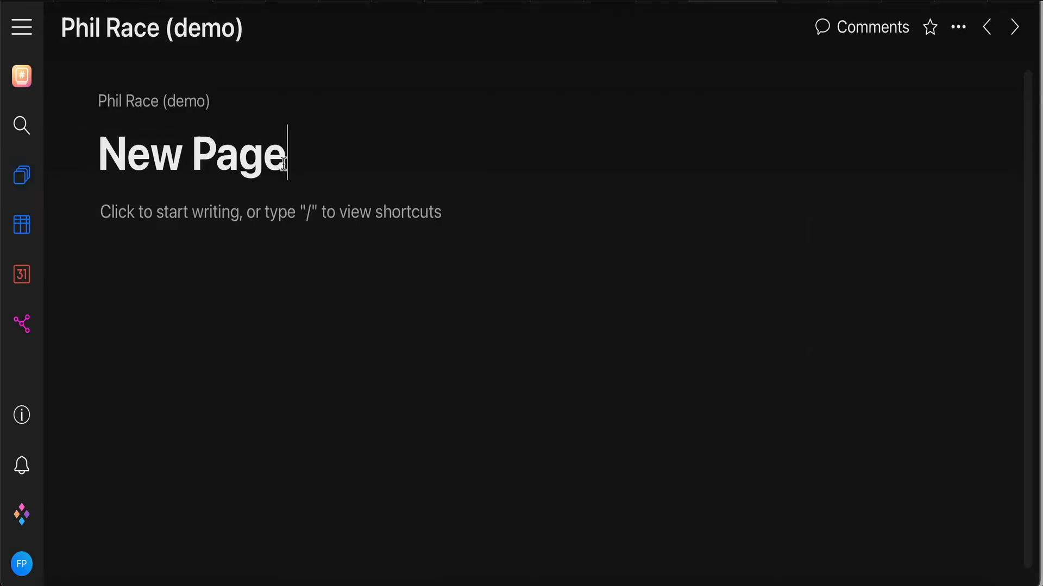
key(BackSpace)
key(BackSpace)
key(BackSpace)
key(BackSpace)
key(BackSpace)
key(BackSpace)
key(BackSpace)
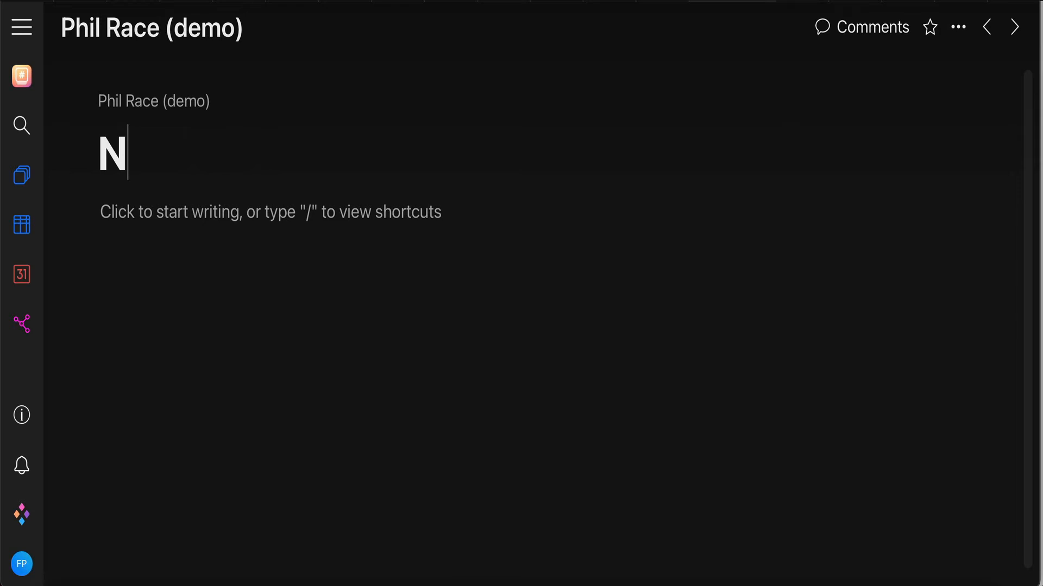
key(BackSpace)
text(Hom)
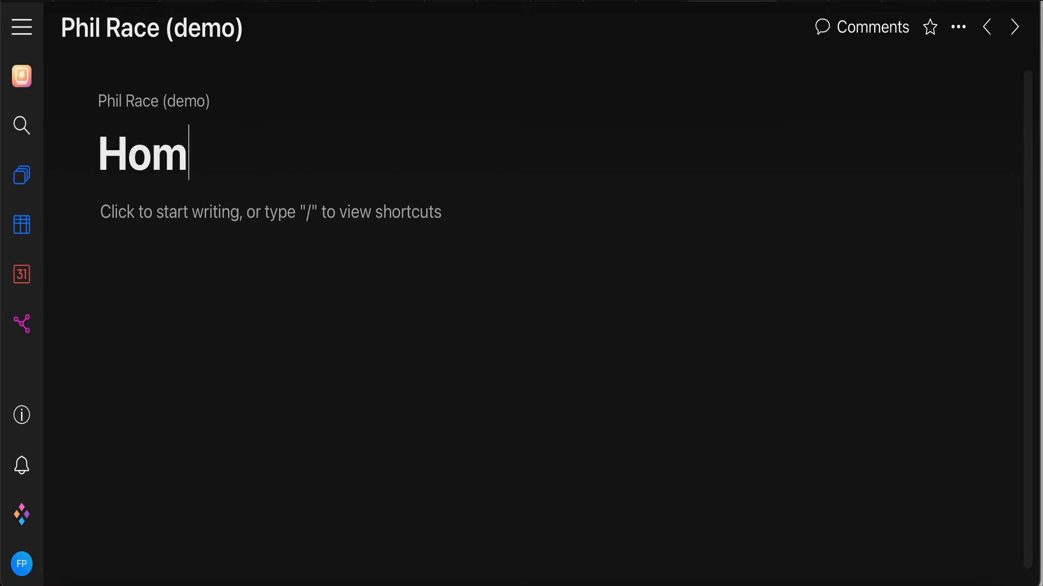
text(e)
key(Return)
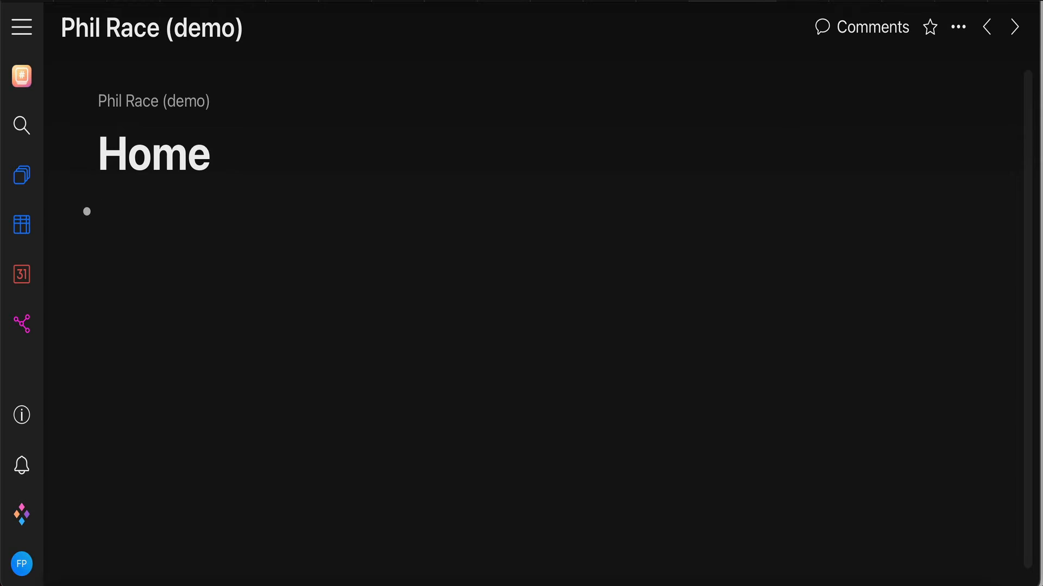
text(#)
text(Assigned )
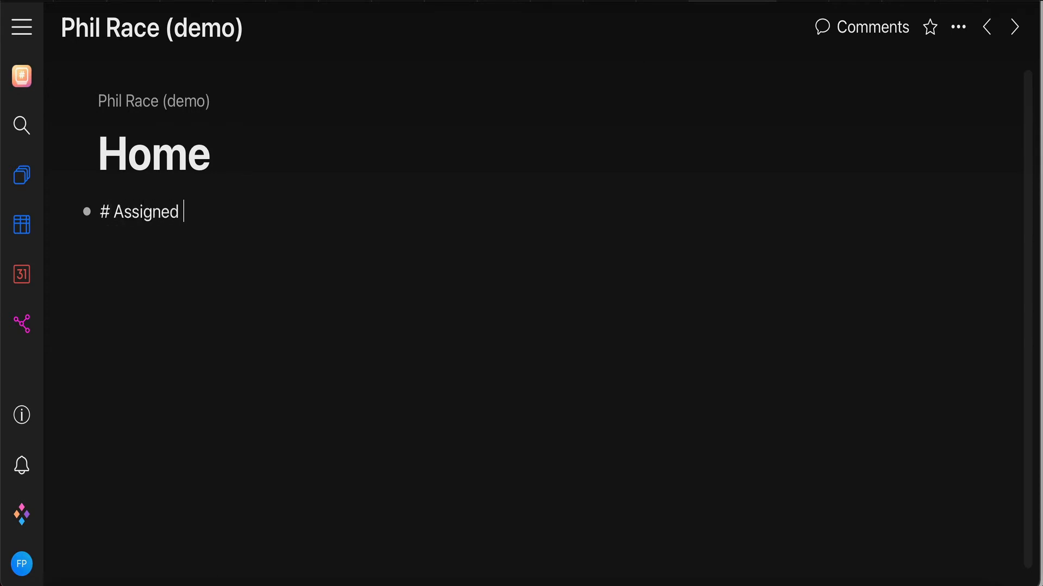
text(readings)
Step: Create the '# Assigned readings' heading and erase the duplicate '##' version below it
key(Return)
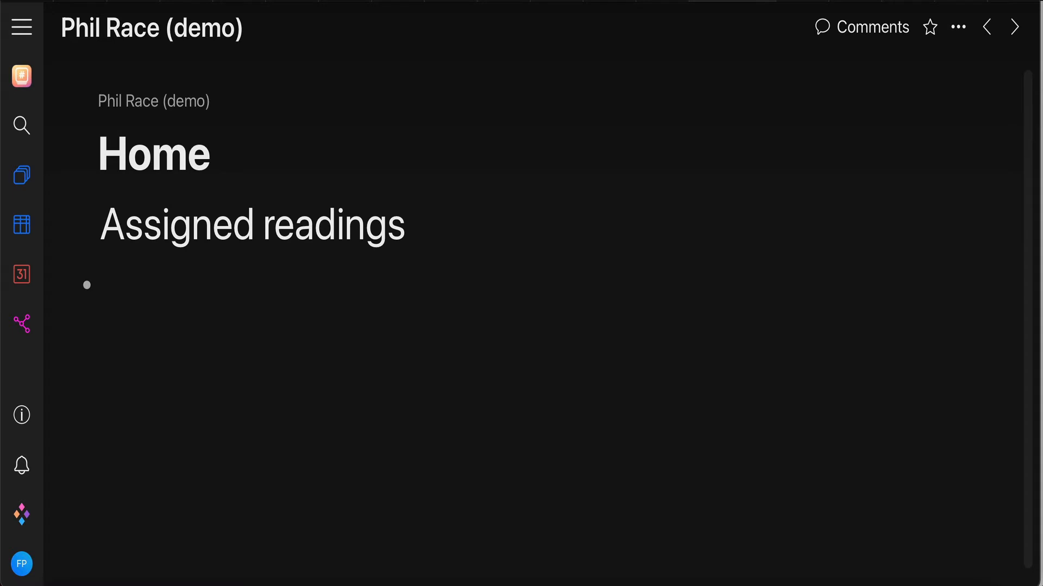
text(##)
text( a)
text(ssigned readings)
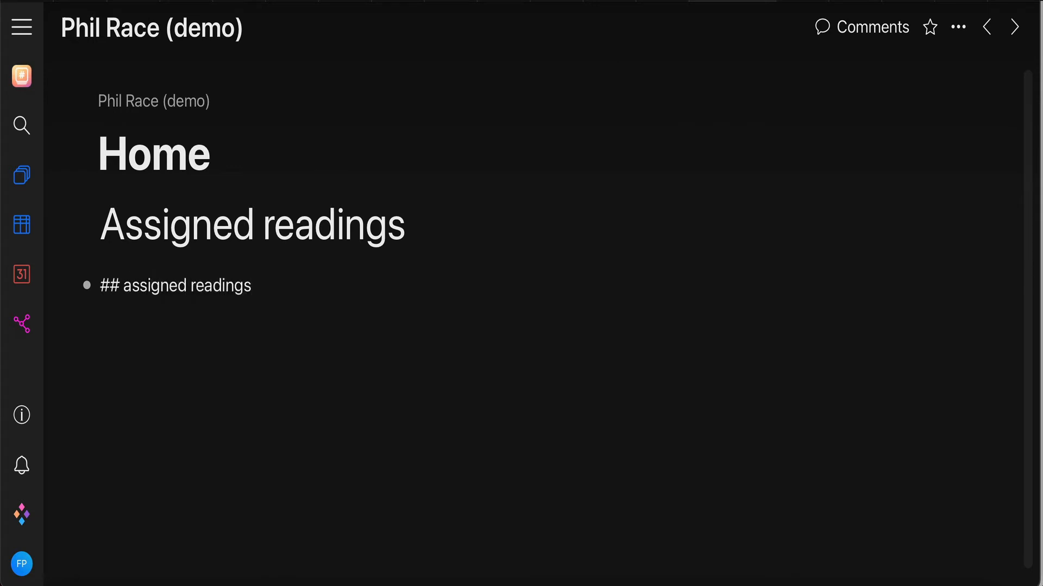
key(Return)
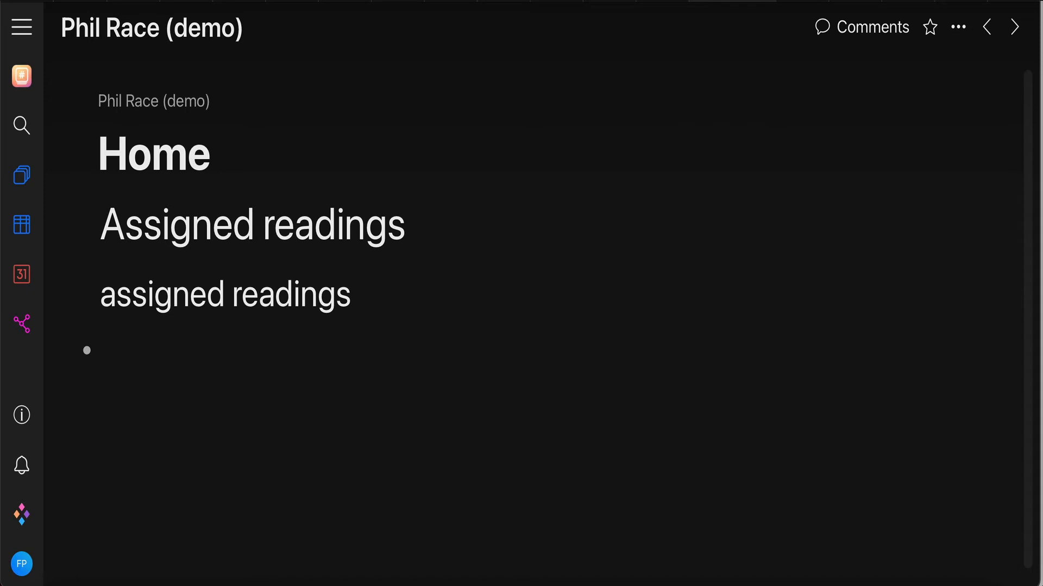
key(BackSpace)
key(BackSpace)
key(BackSpace)
key(BackSpace)
key(BackSpace)
key(BackSpace)
key(BackSpace)
key(BackSpace)
key(BackSpace)
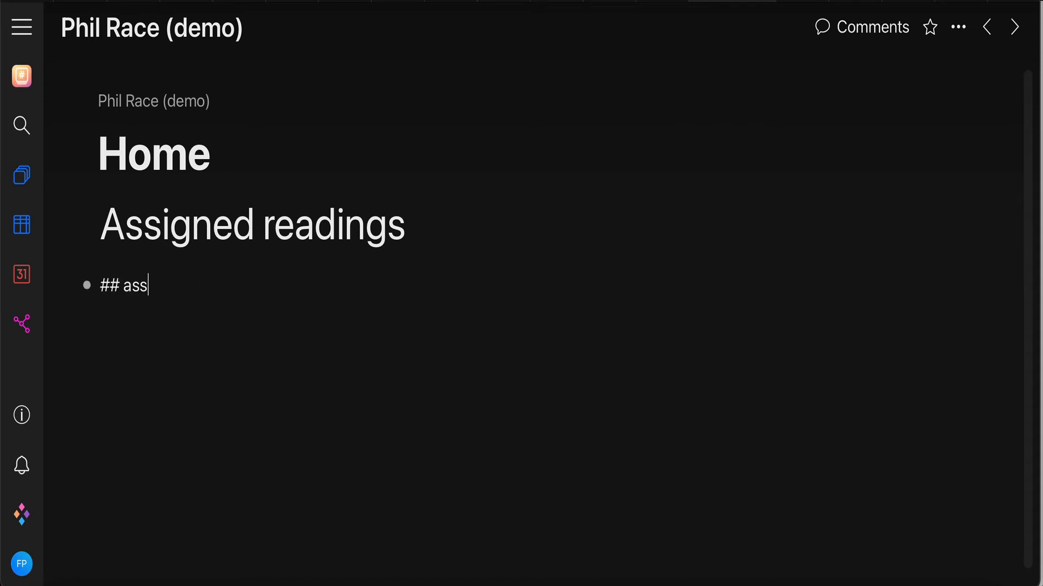
key(BackSpace)
key(BackSpace)
key(BackSpace)
key(BackSpace)
key(BackSpace)
key(BackSpace)
Step: Nest links to 'r1 - Wise and Blum' and 'r2 - Taylor, pp. 16-26' under Assigned readings
key(Tab)
text([)
text([)
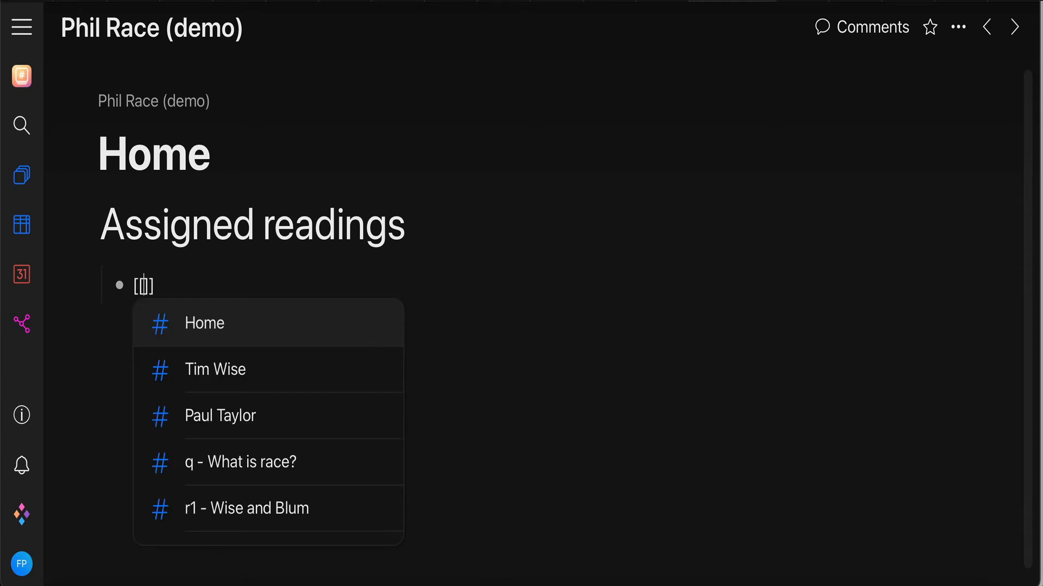
text(r)
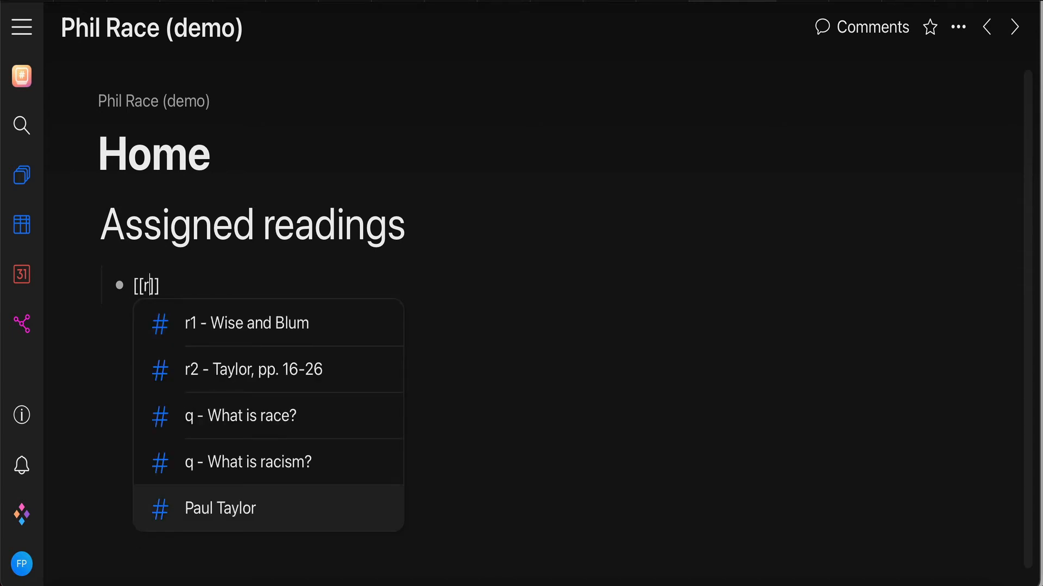
text(1)
key(Return)
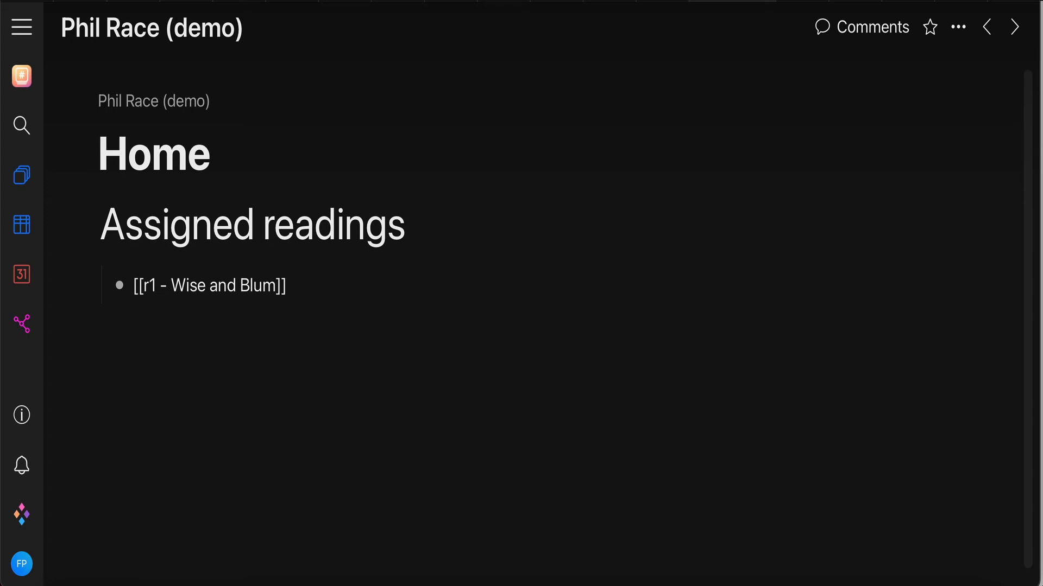
key(Return)
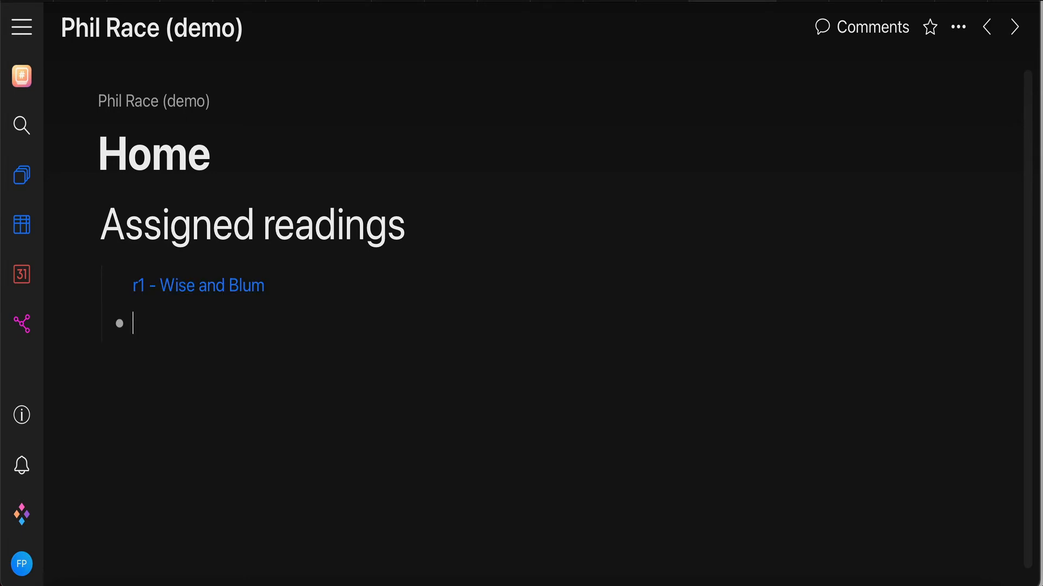
text([[)
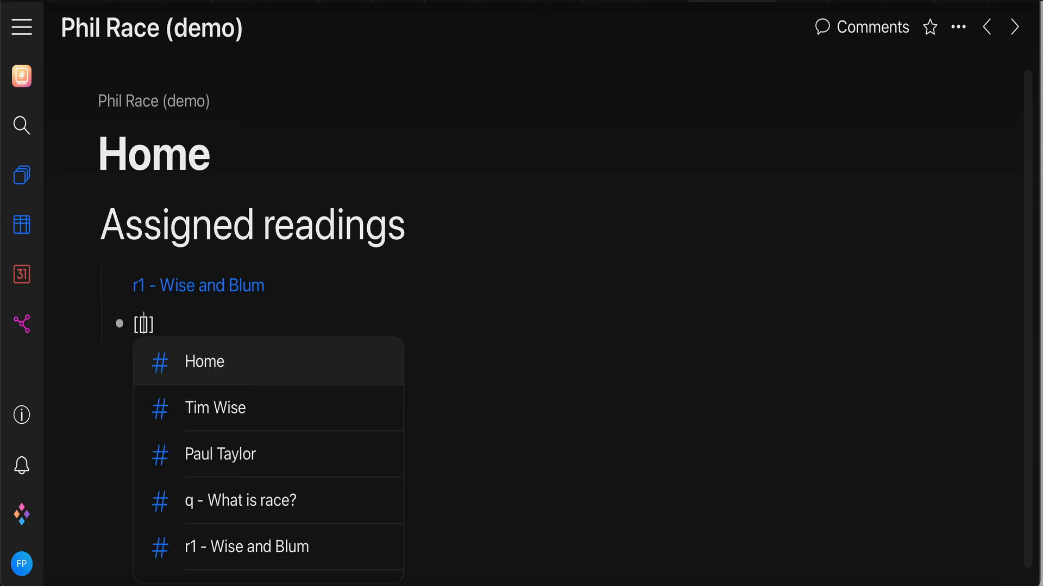
text(r2)
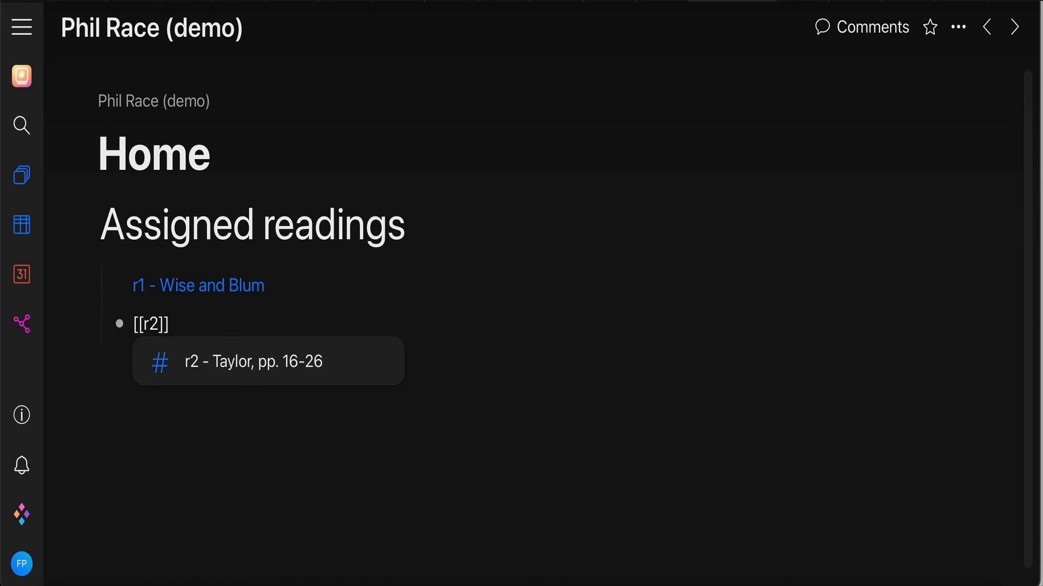
key(Return)
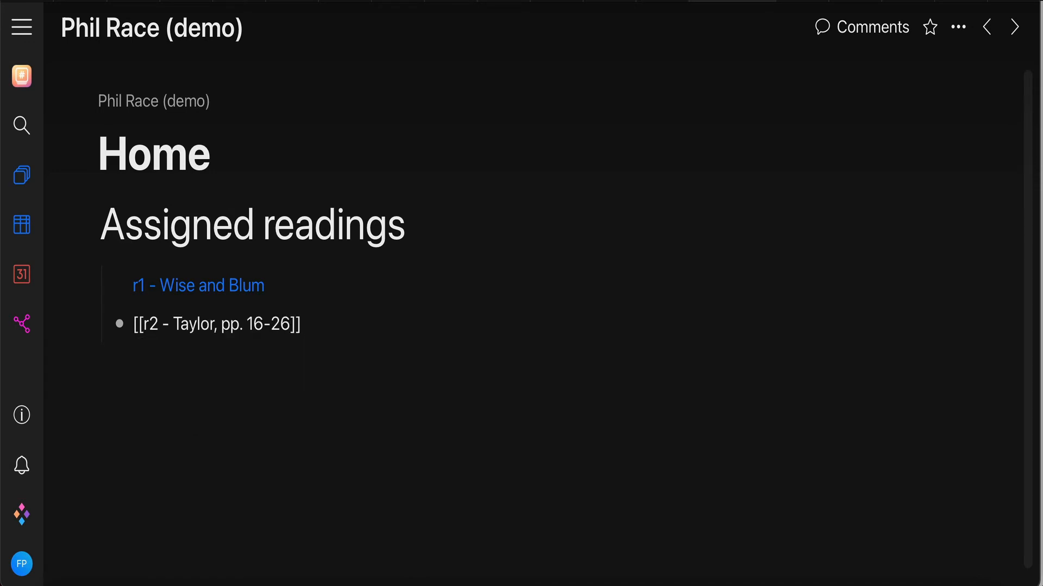
key(Return)
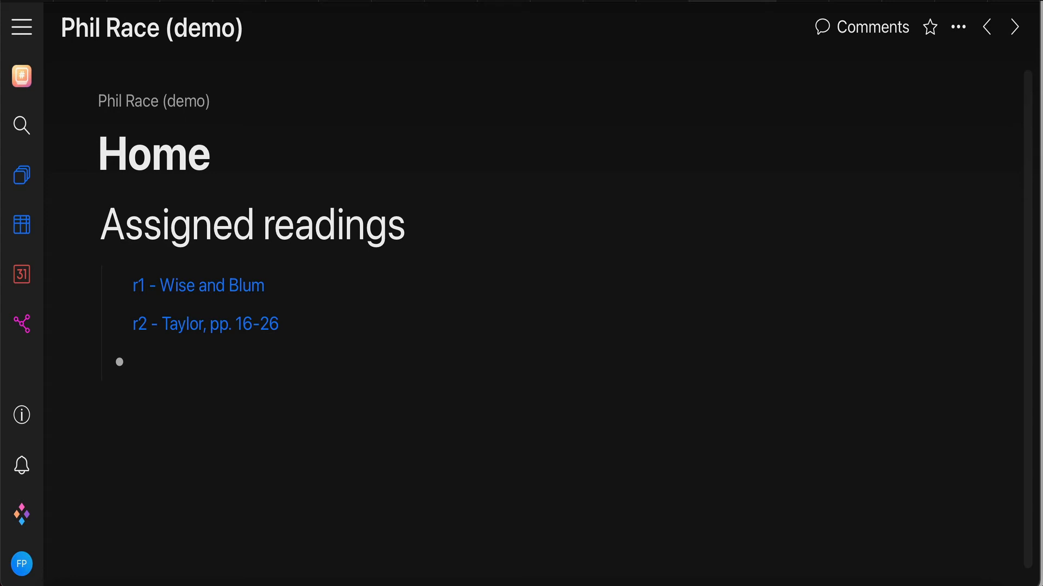
Step: Add a top-level '## Authors' heading with a nested link to Tim Wise
key(shift+Tab)
text(##)
text( Auth)
text(ors)
key(Return)
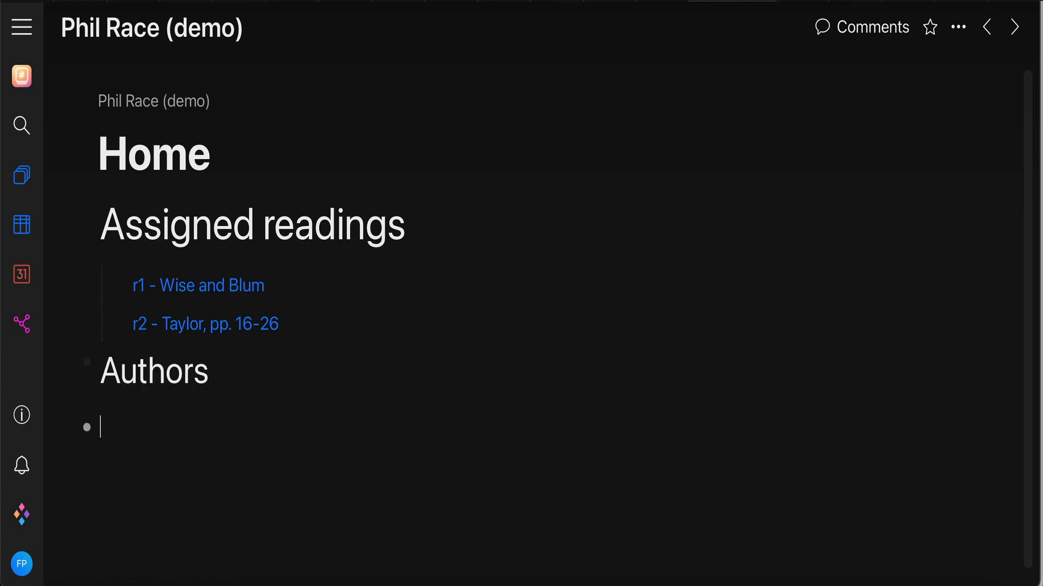
key(Tab)
text([[)
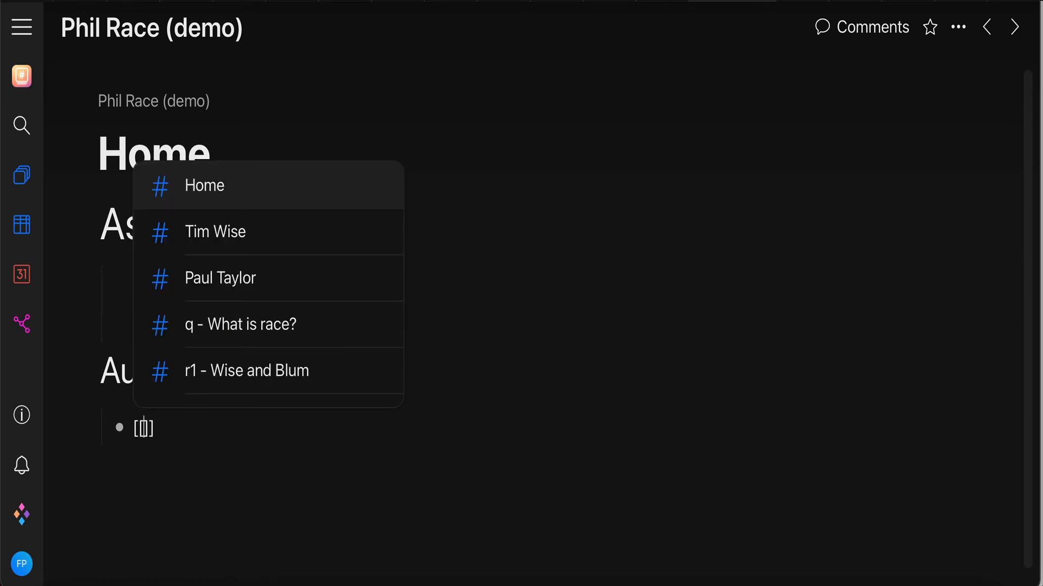
text(Ti)
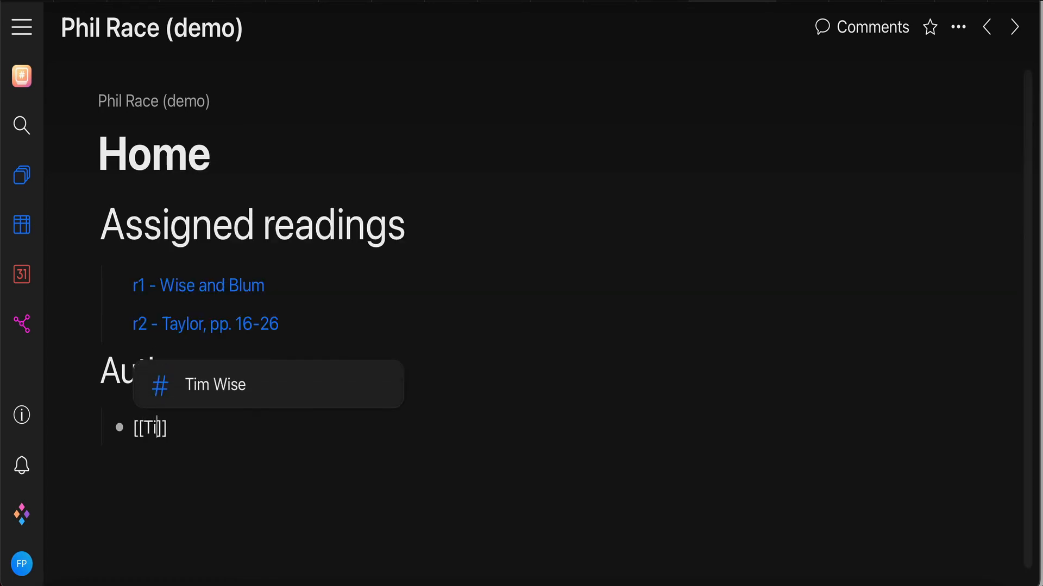
text(m)
key(Return)
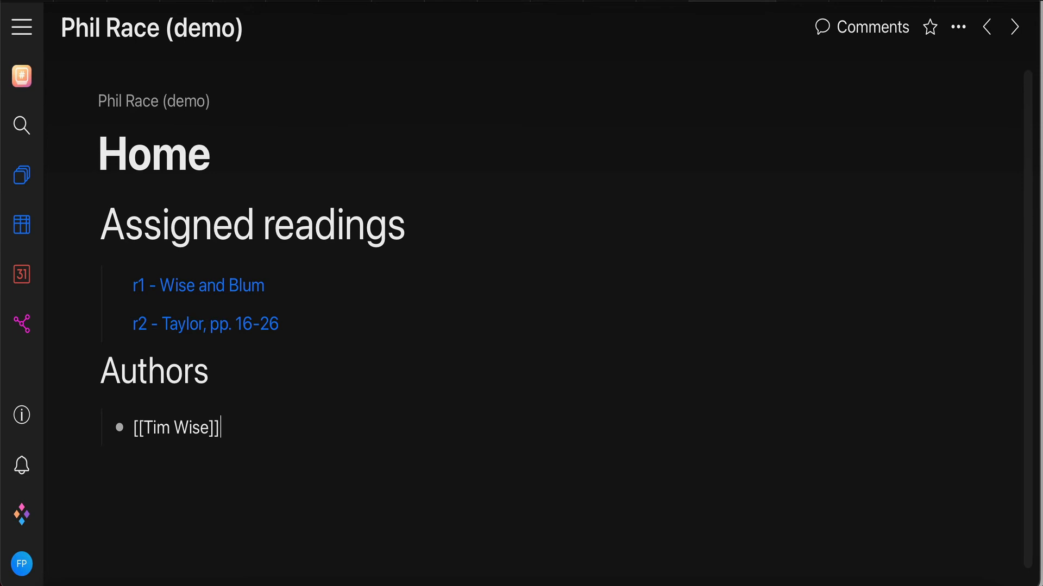
key(Return)
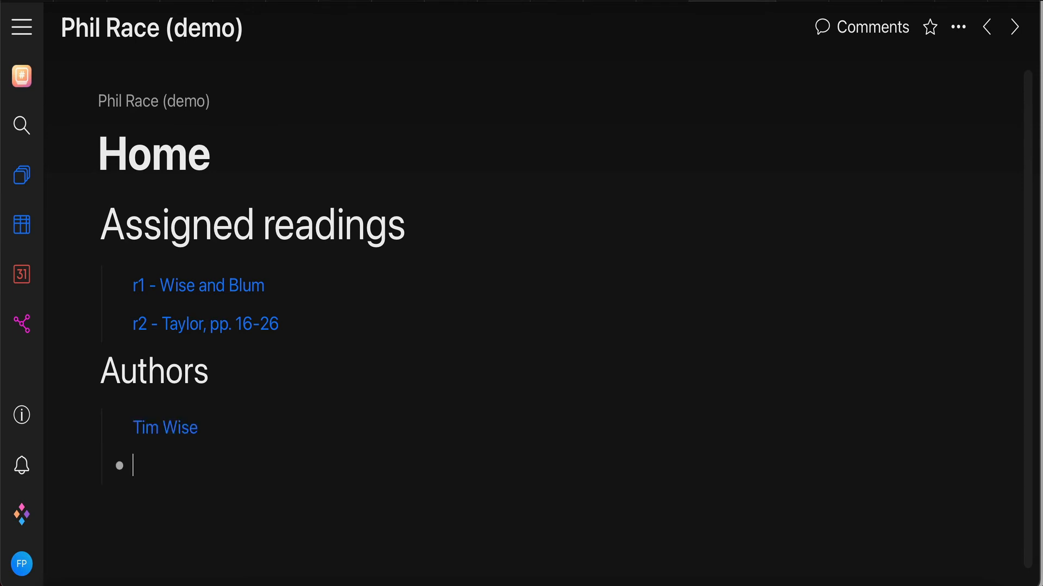
text(Pa)
Step: Add the Paul Taylor link and move it above Tim Wise
key(BackSpace)
key(BackSpace)
text([[Pa)
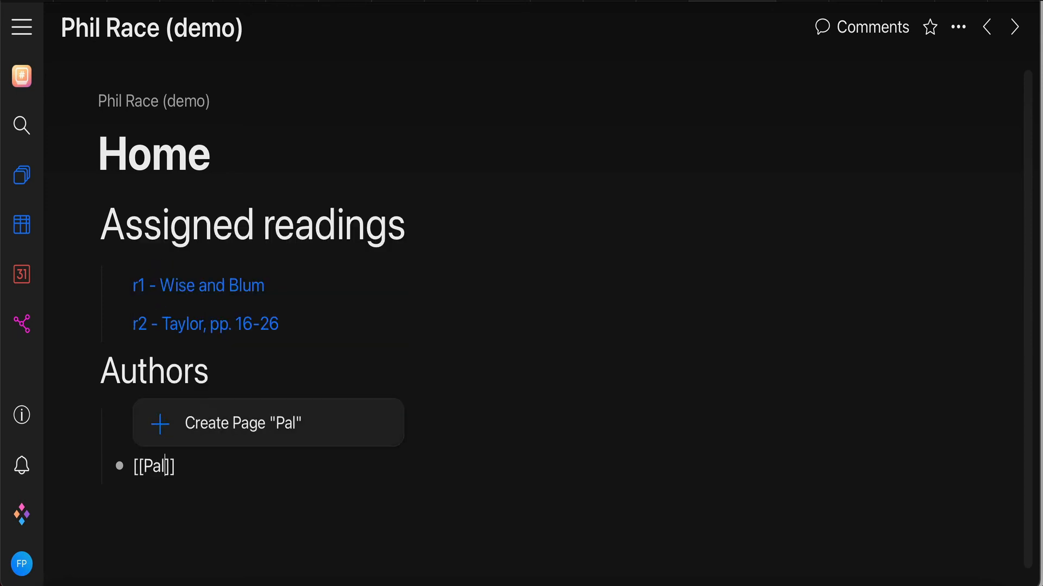
text(ul)
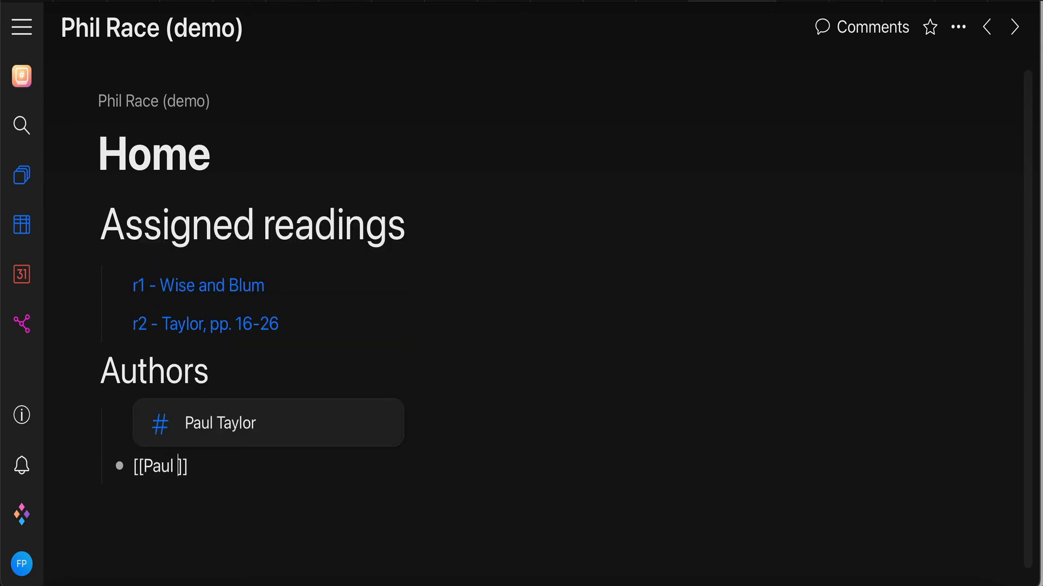
key(Return)
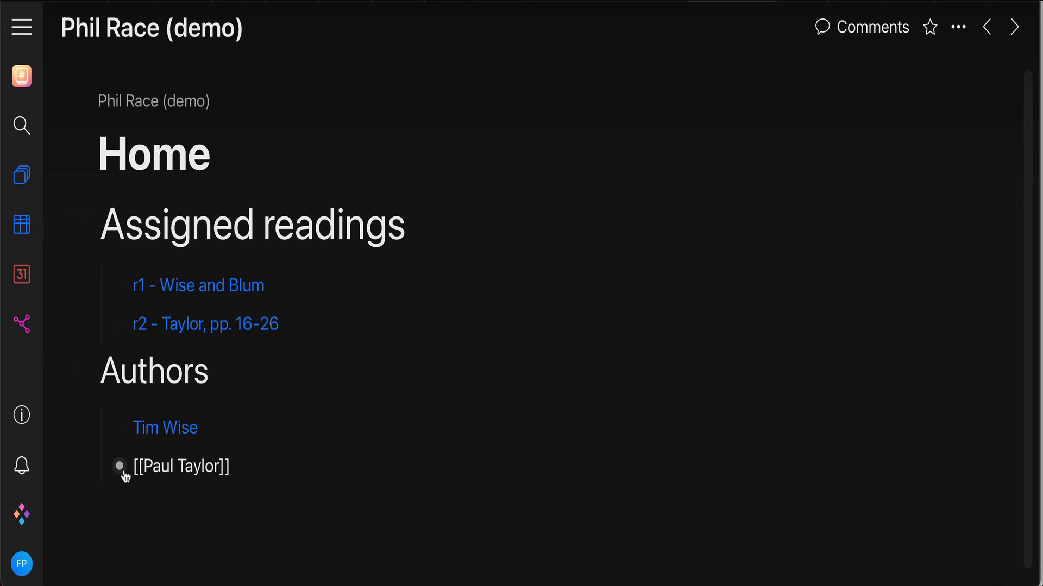
drag(119, 450, 123, 406)
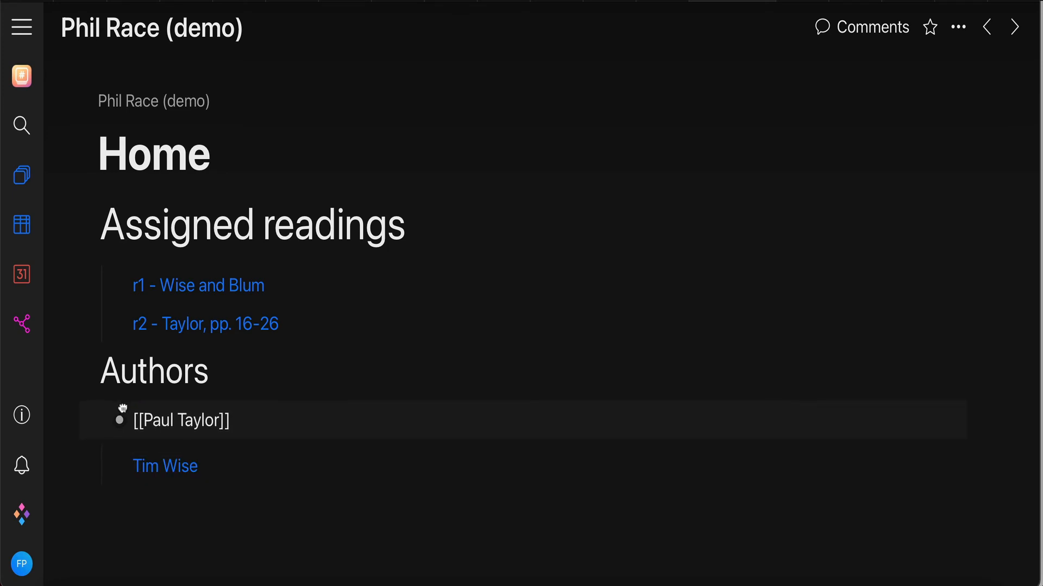
click(489, 489)
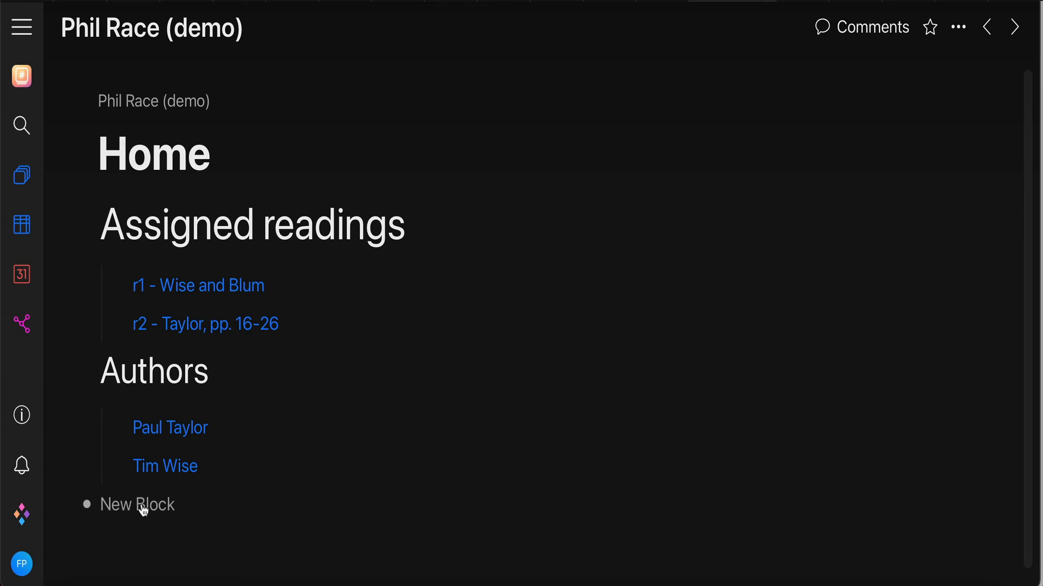
Step: Add a '## Question pags' heading with a nested link to 'q - What is race?'
click(121, 506)
text(##)
text( Q)
text(uestion )
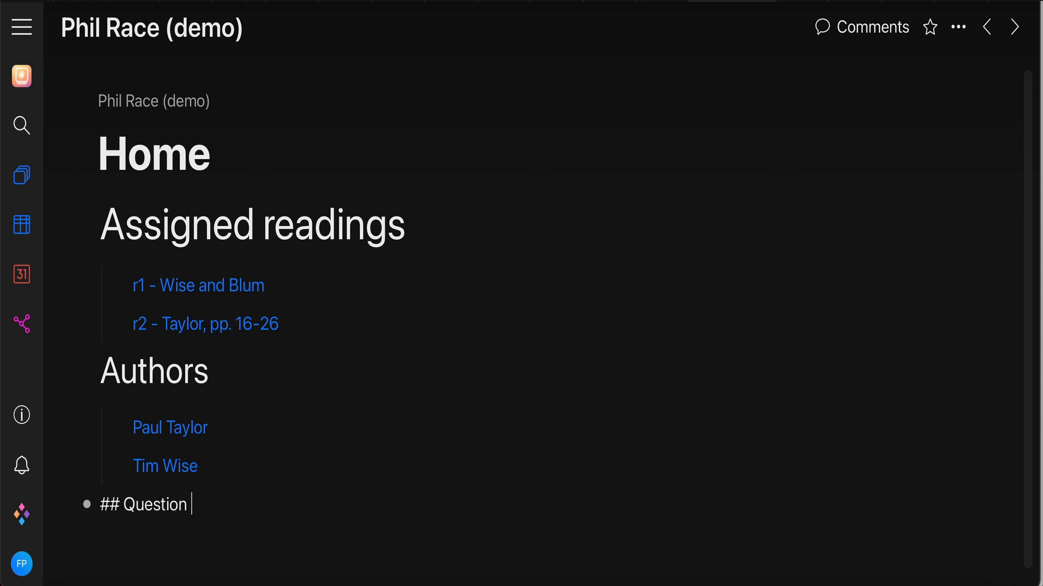
text(pags)
key(Return)
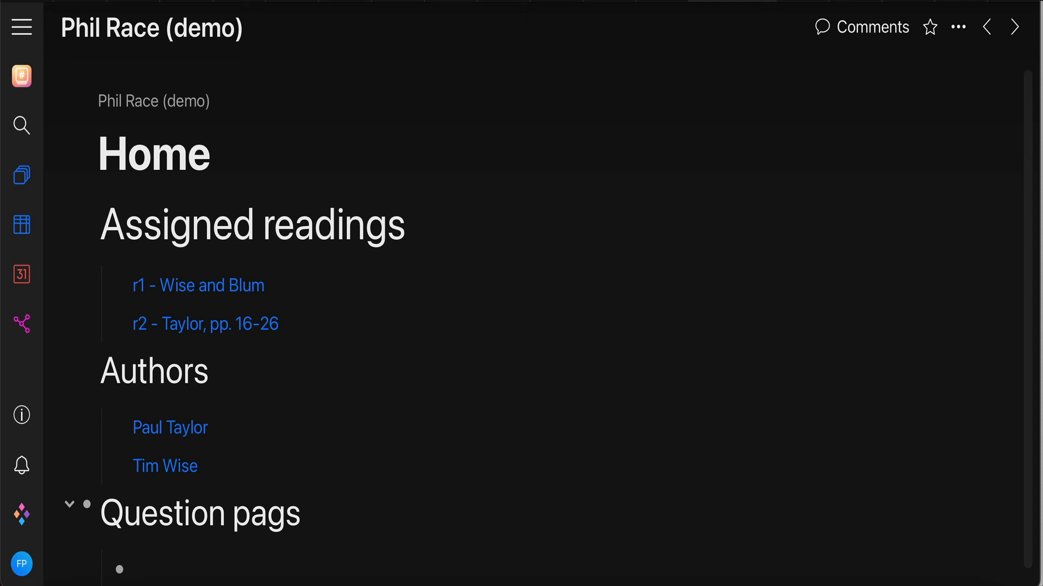
text([[q)
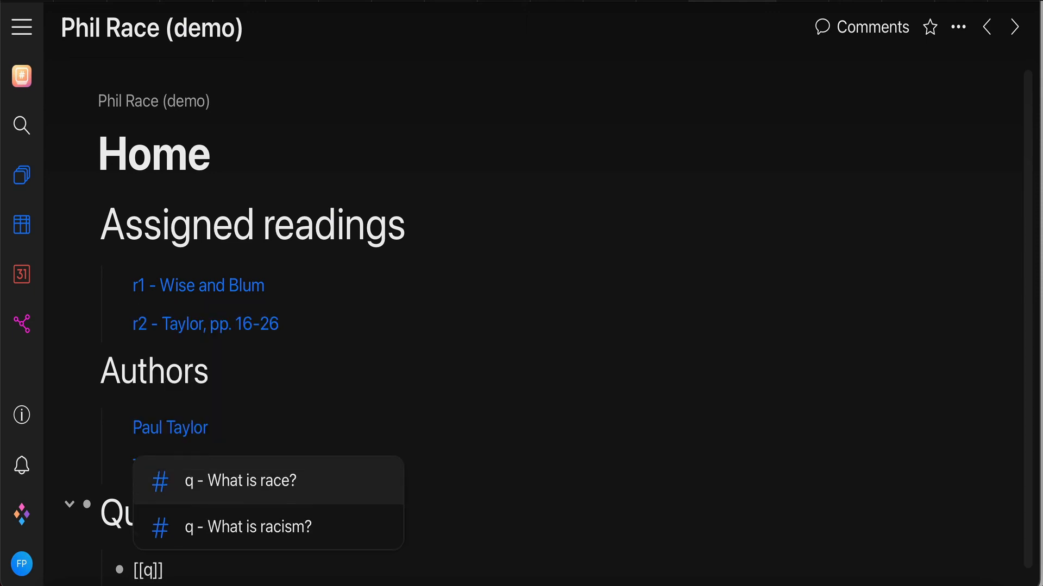
key(Return)
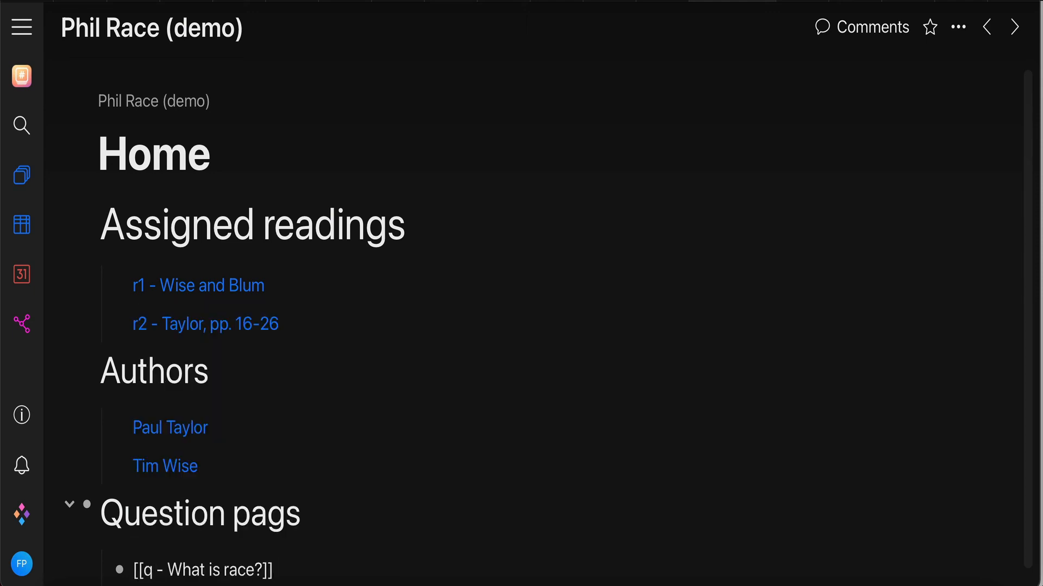
key(Return)
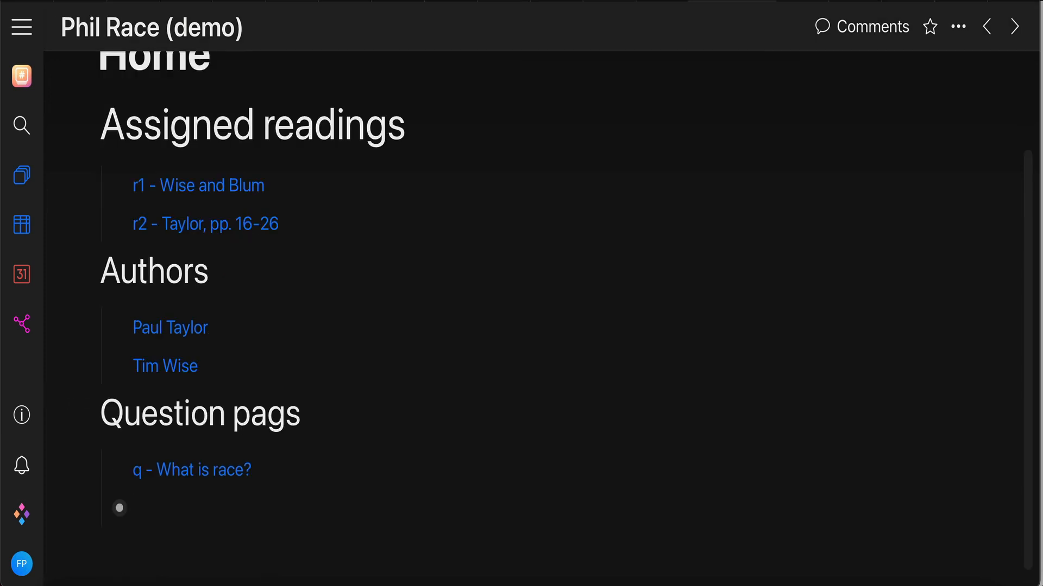
text([[)
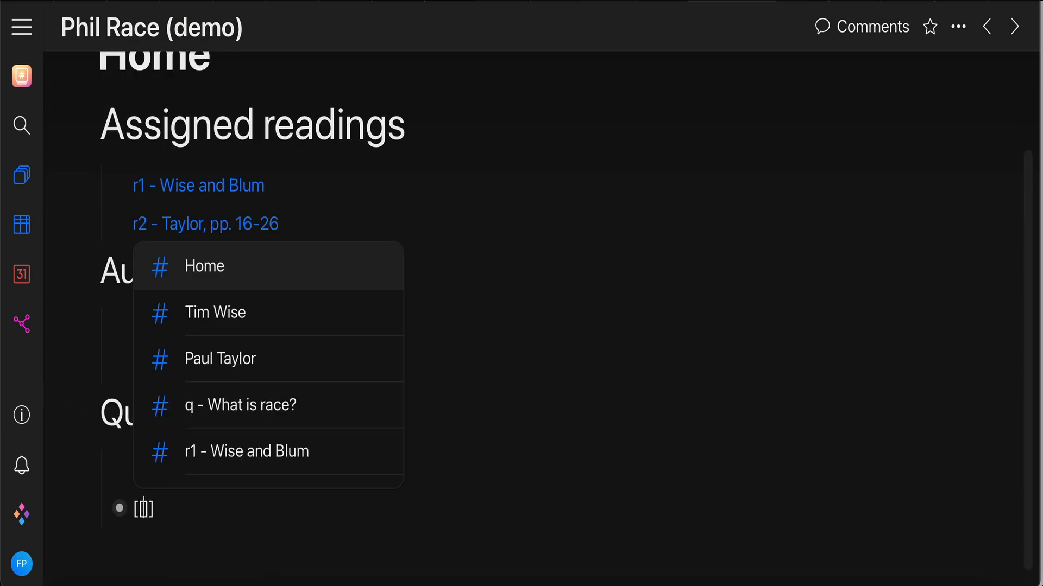
text(q)
Step: Add the 'q - What is racism?' link below it
key(Down)
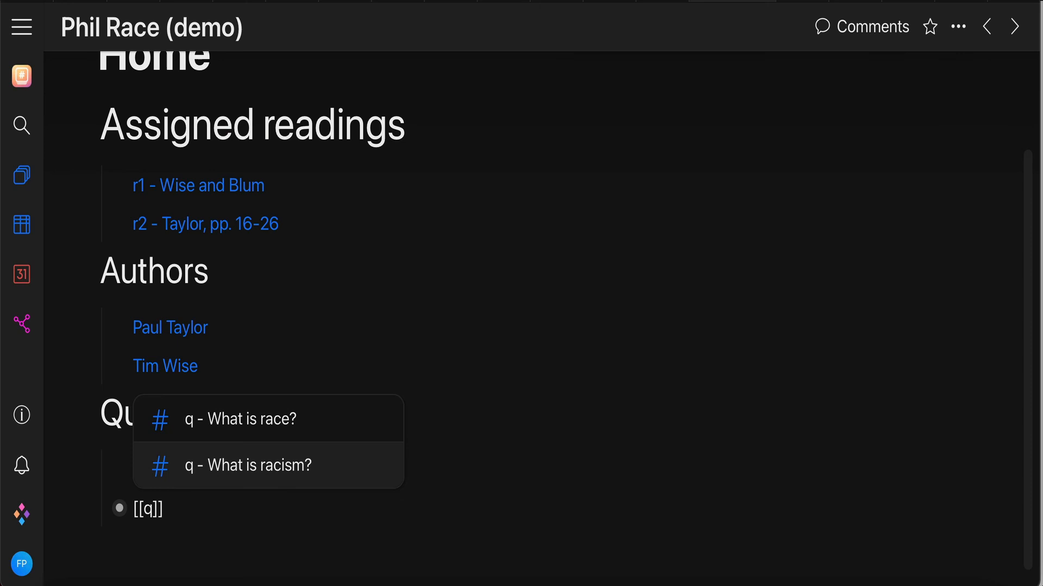
key(Return)
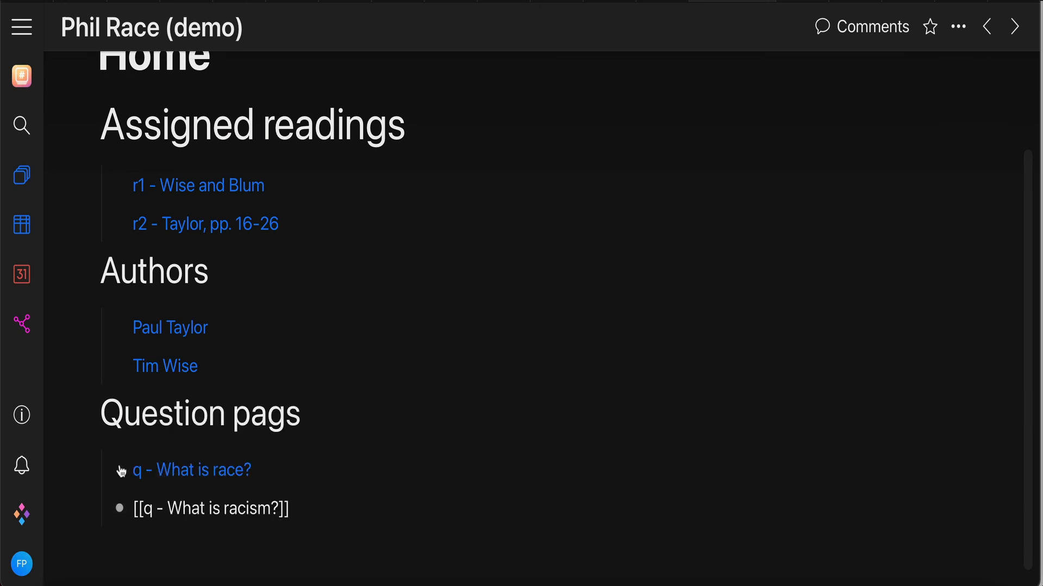
click(101, 126)
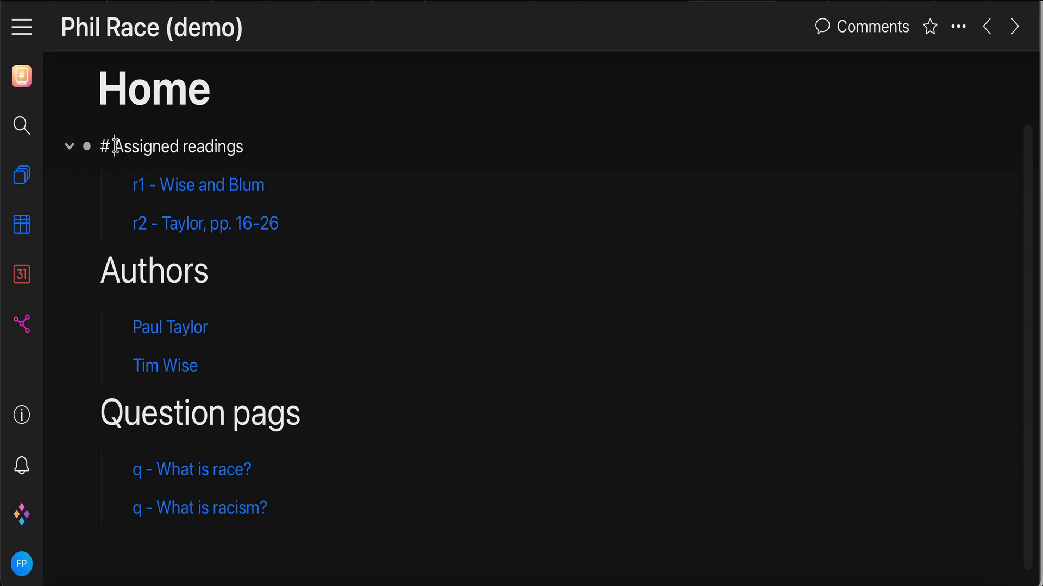
Step: Demote Assigned readings to a '##' heading and correct 'Question pags' to 'Question pages'
key(BackSpace)
key(BackSpace)
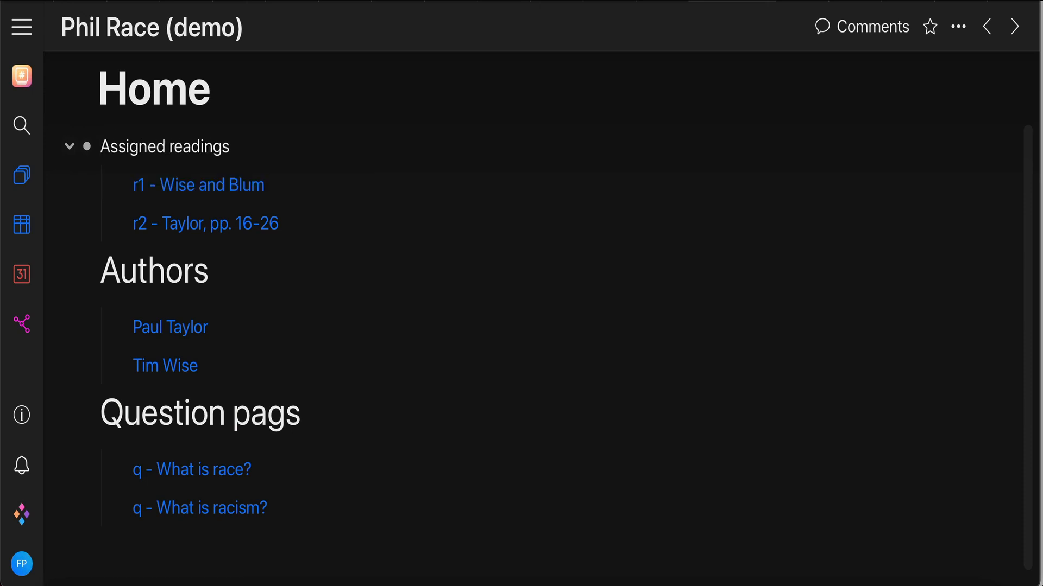
text(##)
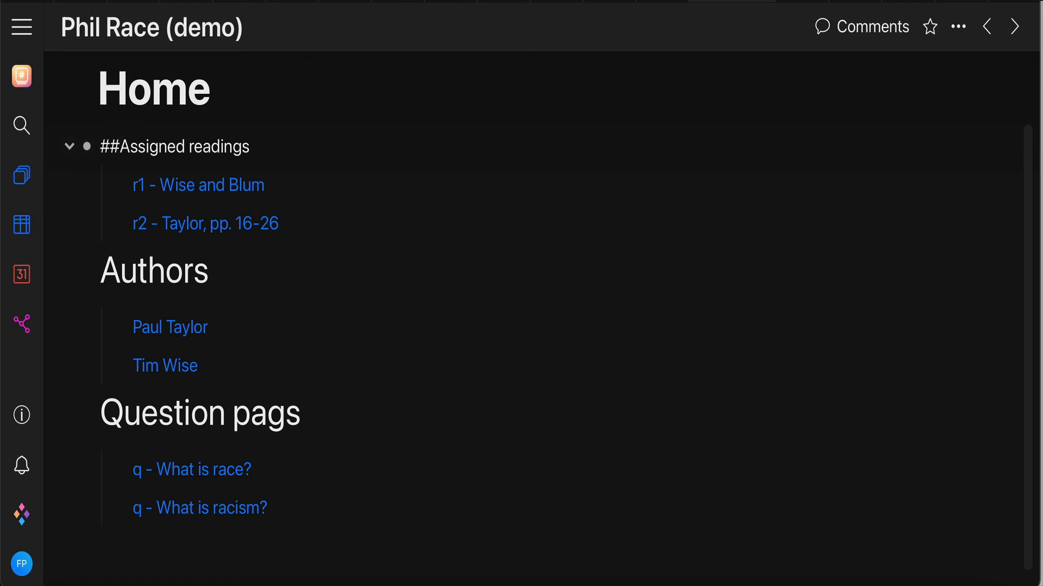
click(273, 147)
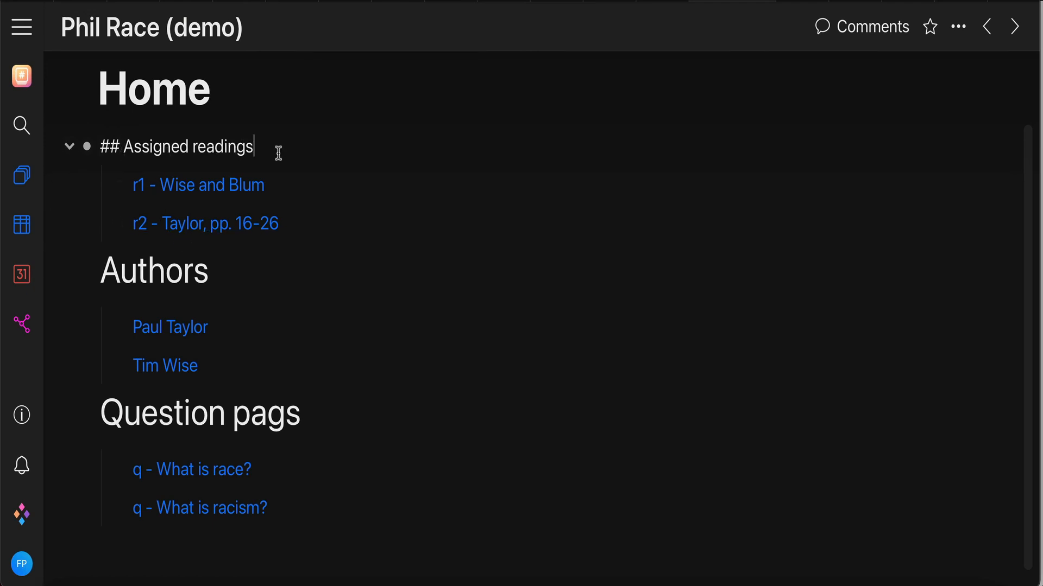
click(286, 420)
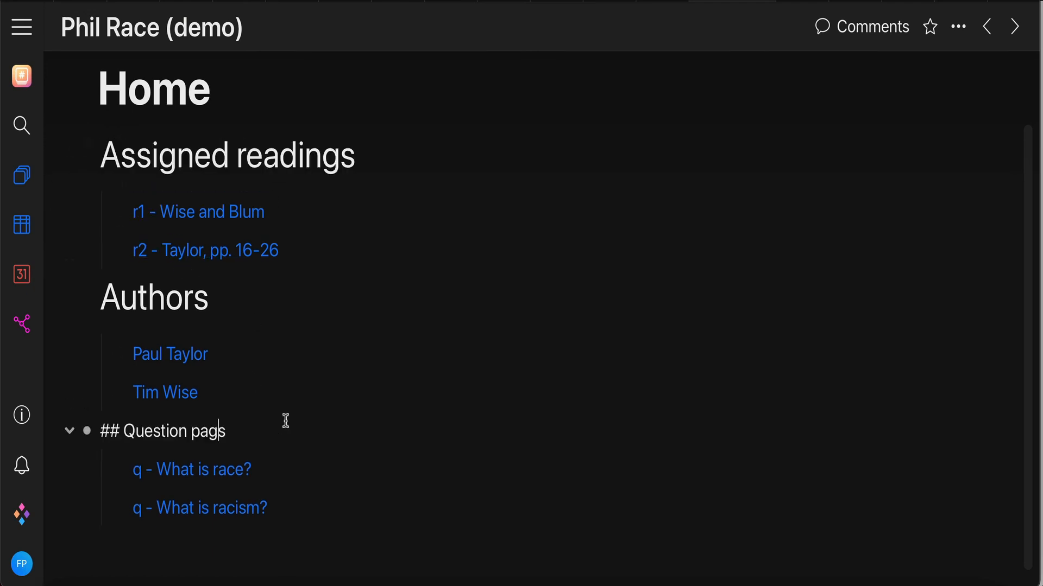
key(Left)
text(e)
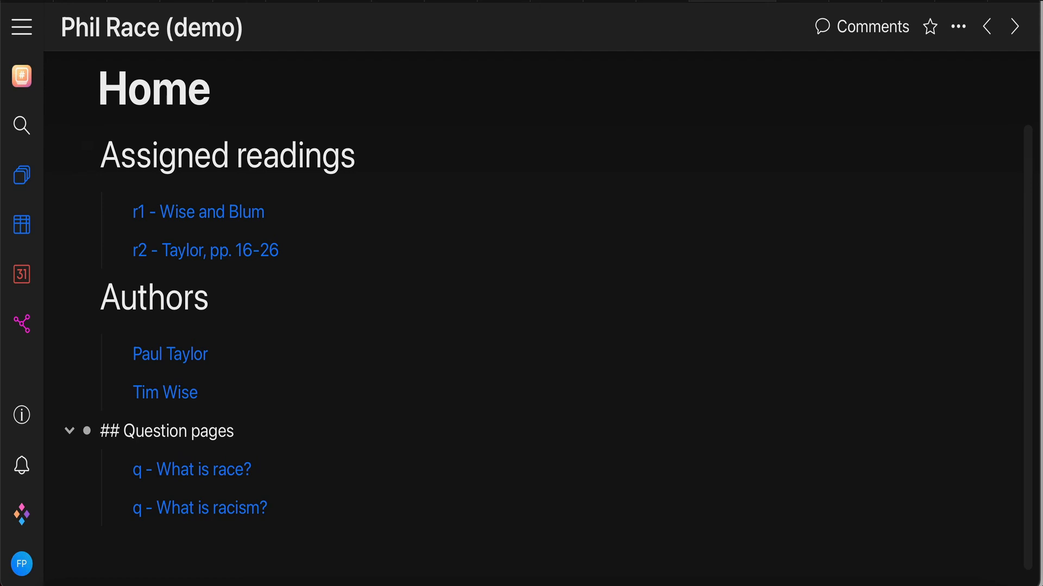